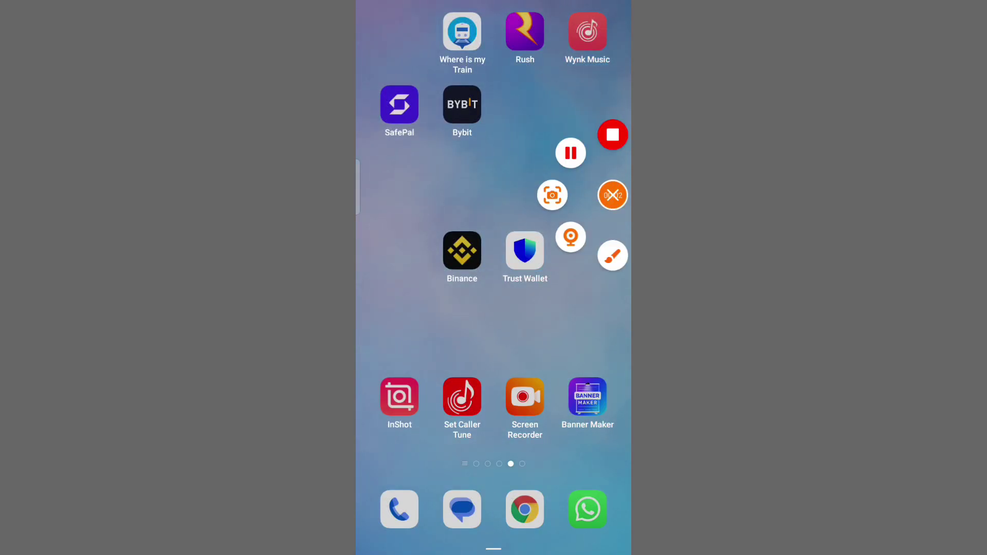
# Launch the Trust Wallet app from the Android home screen
pyautogui.moveTo(499, 193)
pyautogui.mouseDown()
pyautogui.moveTo(552, 340)
pyautogui.moveTo(486, 274)
pyautogui.mouseUp()
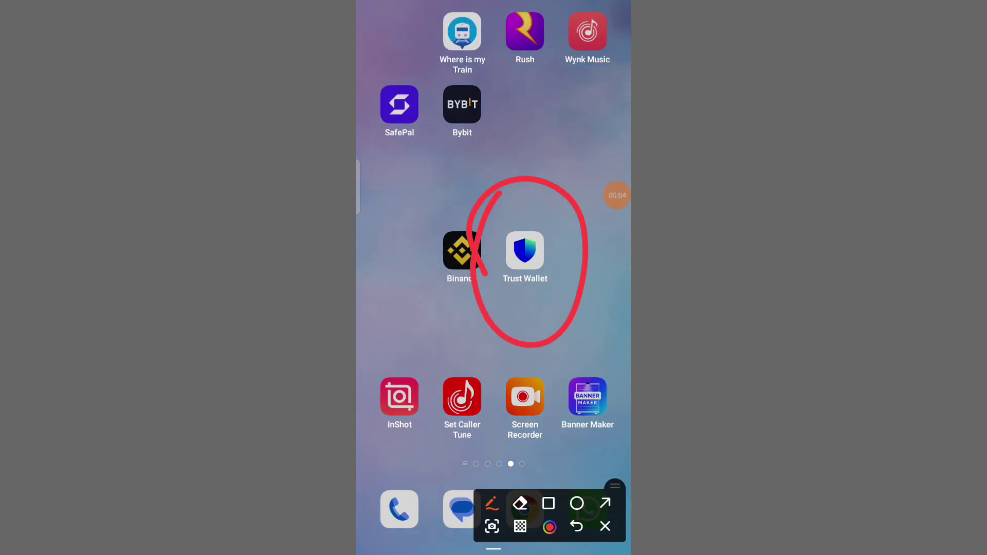
pyautogui.click(613, 195)
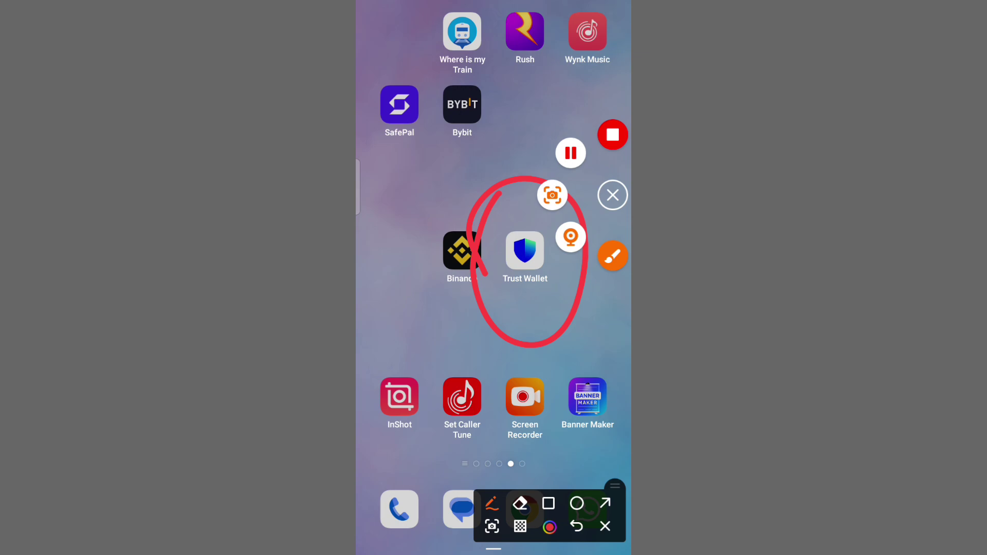
pyautogui.click(612, 255)
pyautogui.click(524, 255)
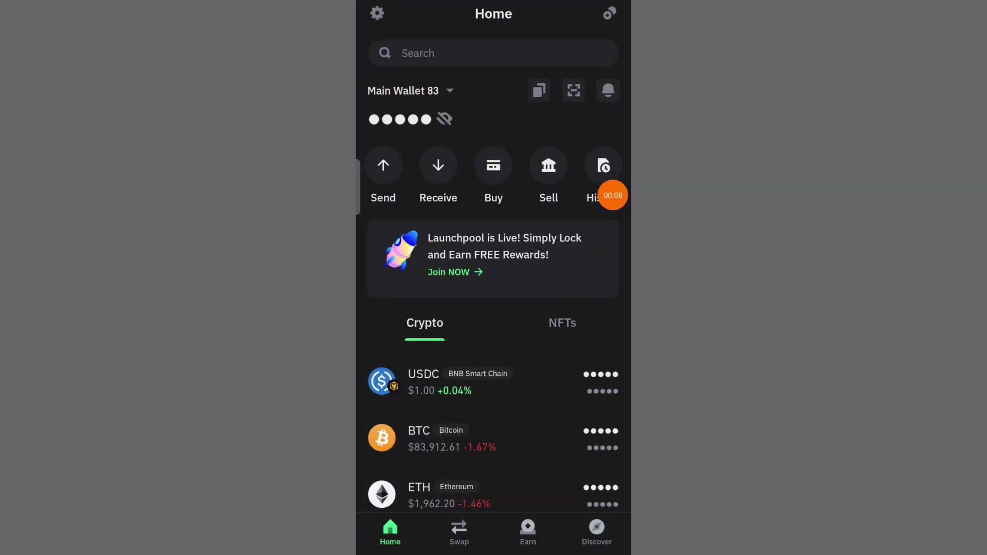
# Open Trust Wallet's Swap screen, set to swap USDT for ETH on Ethereum
pyautogui.click(612, 194)
pyautogui.click(612, 255)
pyautogui.moveTo(444, 225)
pyautogui.mouseDown()
pyautogui.moveTo(482, 455)
pyautogui.moveTo(499, 423)
pyautogui.mouseUp()
pyautogui.moveTo(407, 465); pyautogui.dragTo(459, 505)
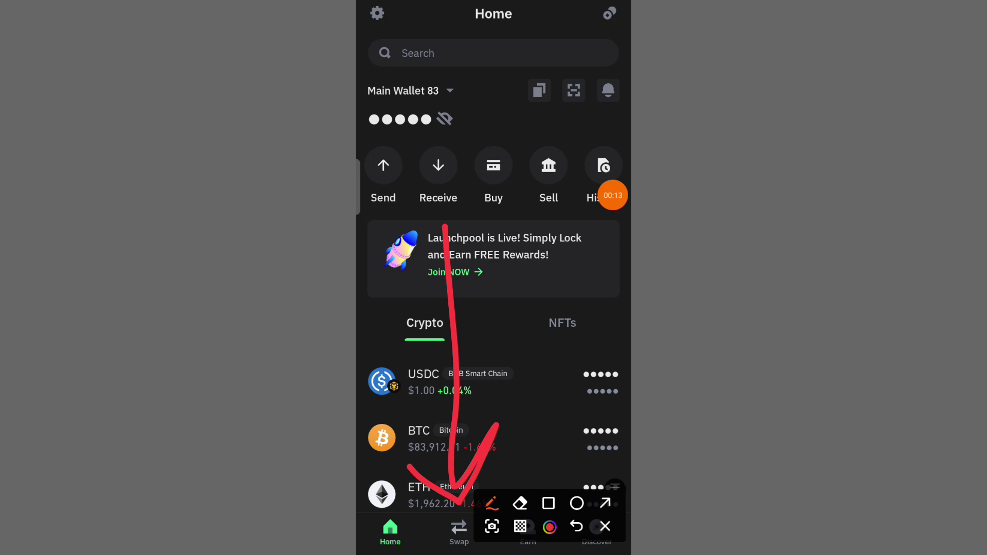
pyautogui.click(605, 526)
pyautogui.click(459, 532)
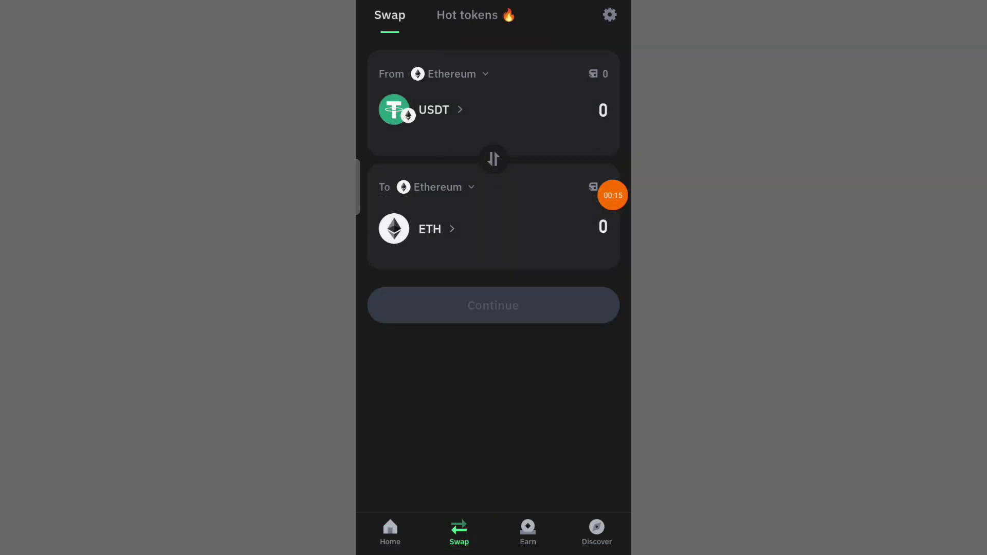
pyautogui.click(612, 195)
pyautogui.click(613, 255)
pyautogui.moveTo(388, 64)
pyautogui.mouseDown()
pyautogui.moveTo(421, 87)
pyautogui.moveTo(401, 42)
pyautogui.mouseUp()
pyautogui.click(613, 195)
pyautogui.click(612, 255)
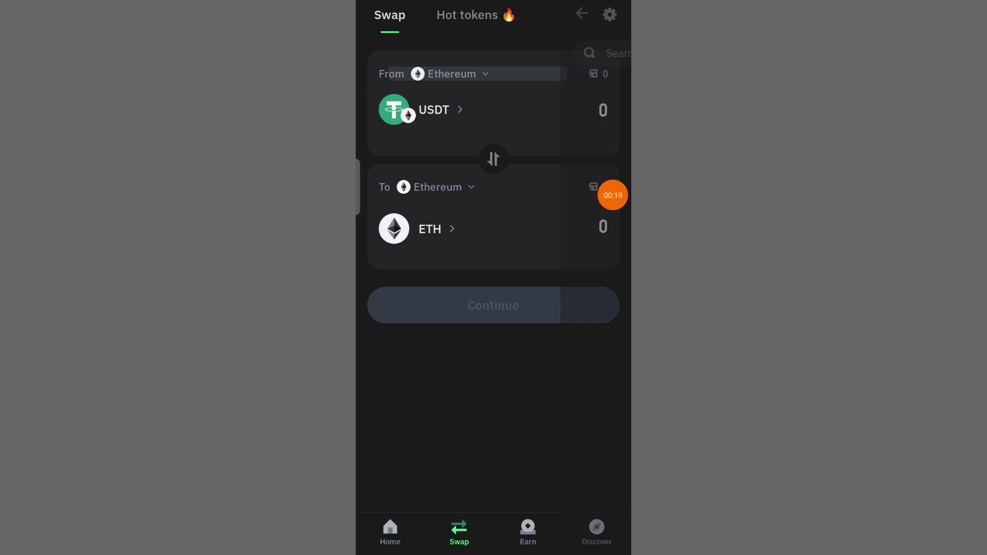
pyautogui.click(452, 73)
pyautogui.click(612, 195)
pyautogui.click(612, 255)
pyautogui.moveTo(408, 163); pyautogui.dragTo(557, 161)
pyautogui.click(613, 195)
pyautogui.click(612, 255)
pyautogui.click(432, 146)
pyautogui.click(612, 195)
pyautogui.click(612, 255)
pyautogui.moveTo(463, 140)
pyautogui.mouseDown()
pyautogui.moveTo(505, 127)
pyautogui.moveTo(379, 135)
pyautogui.mouseUp()
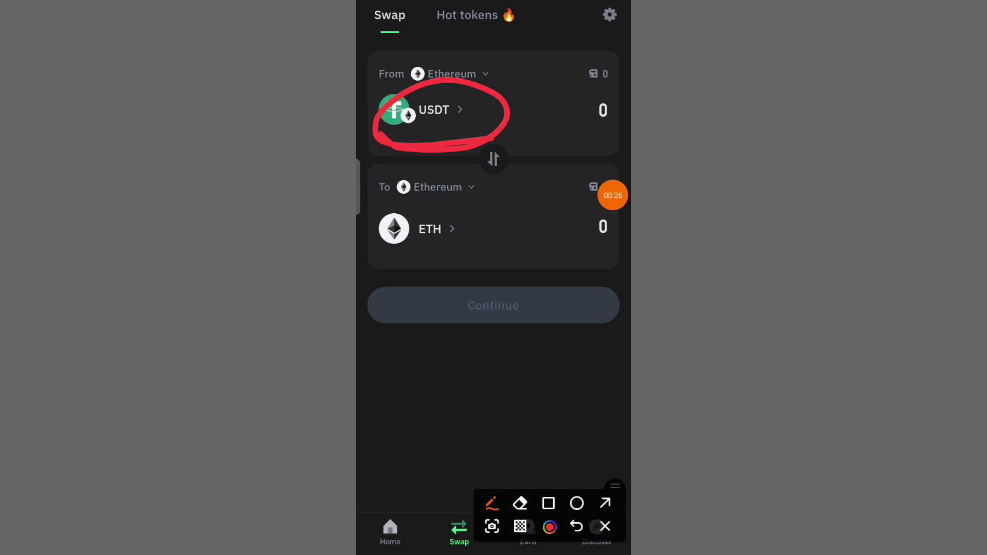
pyautogui.click(604, 526)
pyautogui.click(433, 109)
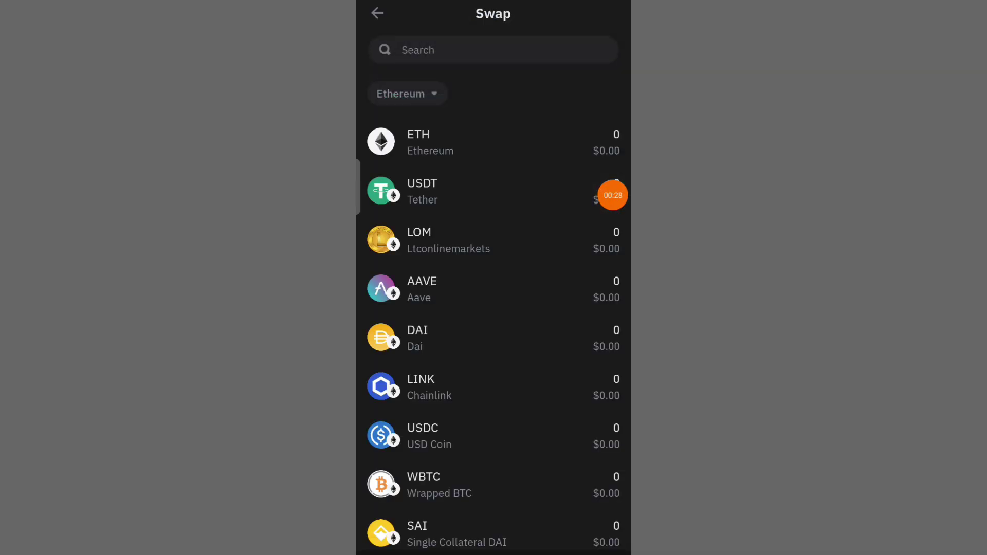
pyautogui.click(432, 189)
pyautogui.click(621, 195)
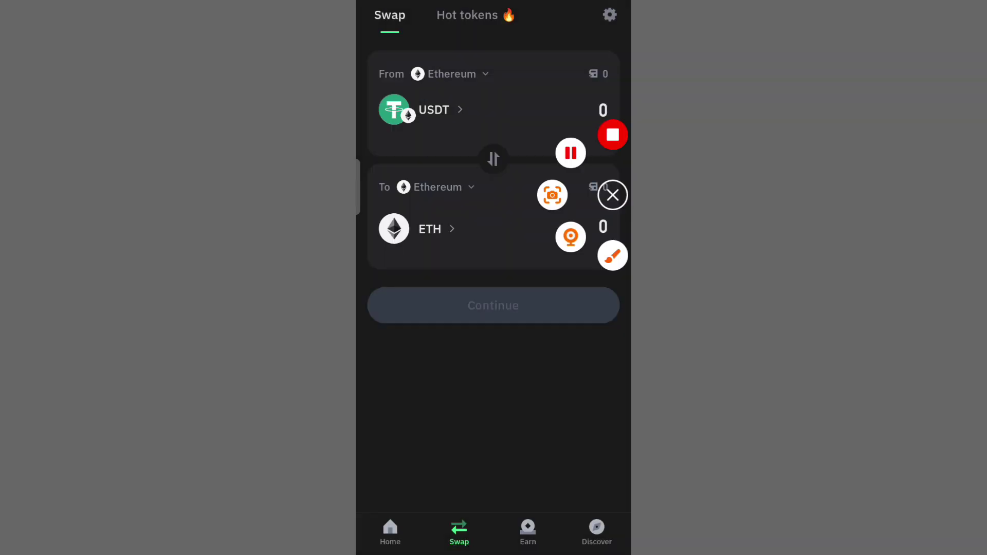
pyautogui.click(613, 255)
pyautogui.moveTo(418, 201)
pyautogui.mouseDown()
pyautogui.moveTo(433, 203)
pyautogui.moveTo(401, 179)
pyautogui.mouseUp()
pyautogui.click(613, 195)
pyautogui.click(612, 254)
pyautogui.click(437, 186)
pyautogui.click(621, 195)
pyautogui.click(612, 255)
pyautogui.moveTo(422, 171)
pyautogui.mouseDown()
pyautogui.moveTo(552, 132)
pyautogui.moveTo(571, 156)
pyautogui.mouseUp()
pyautogui.click(613, 194)
pyautogui.click(613, 255)
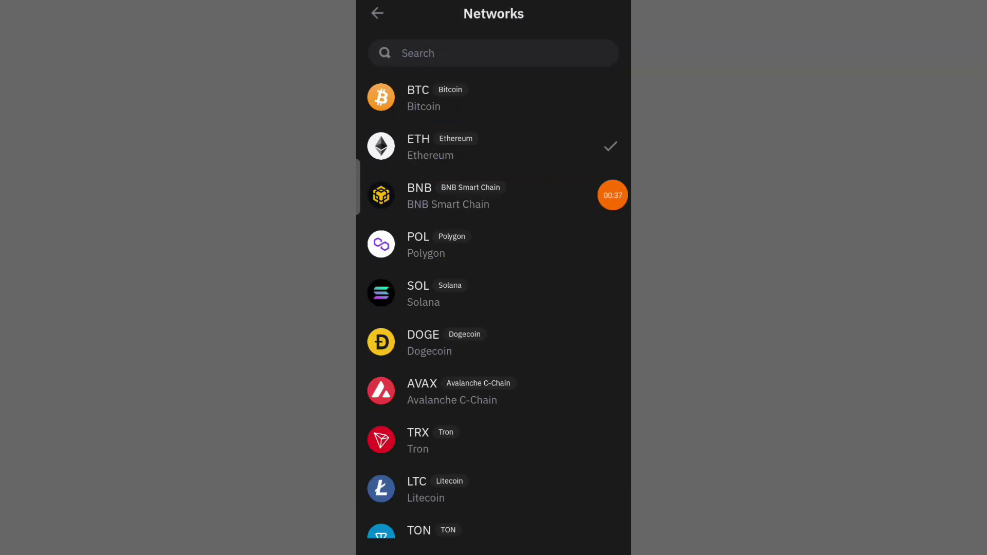
pyautogui.click(430, 146)
pyautogui.click(613, 195)
pyautogui.click(612, 253)
pyautogui.moveTo(474, 266)
pyautogui.mouseDown()
pyautogui.moveTo(485, 231)
pyautogui.moveTo(526, 243)
pyautogui.mouseUp()
pyautogui.click(605, 526)
pyautogui.click(430, 229)
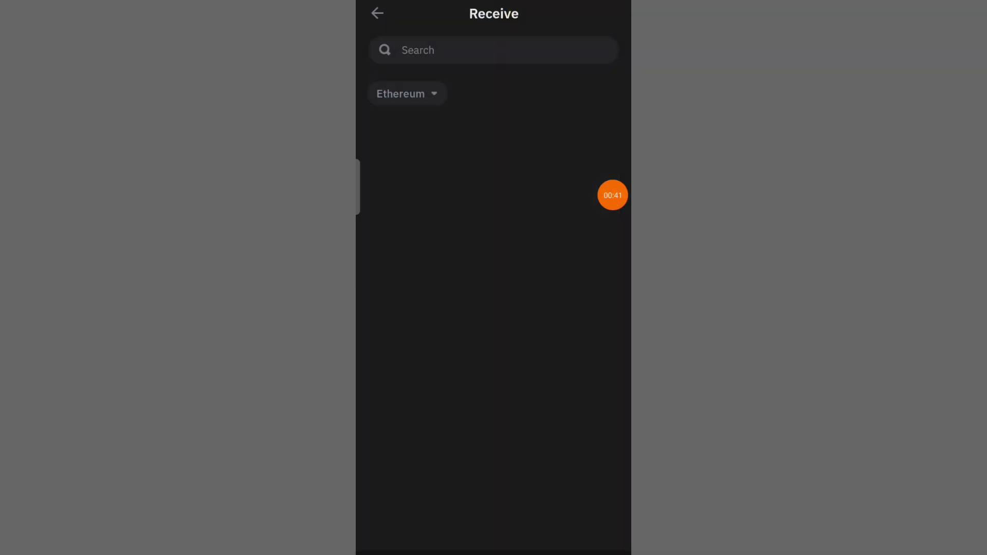
pyautogui.press('Escape')
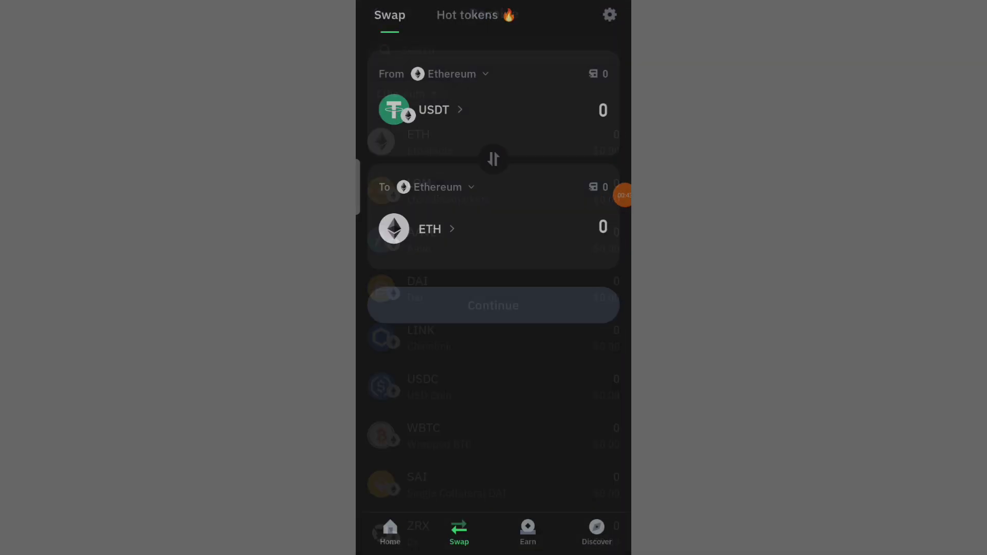
pyautogui.click(623, 195)
pyautogui.click(613, 255)
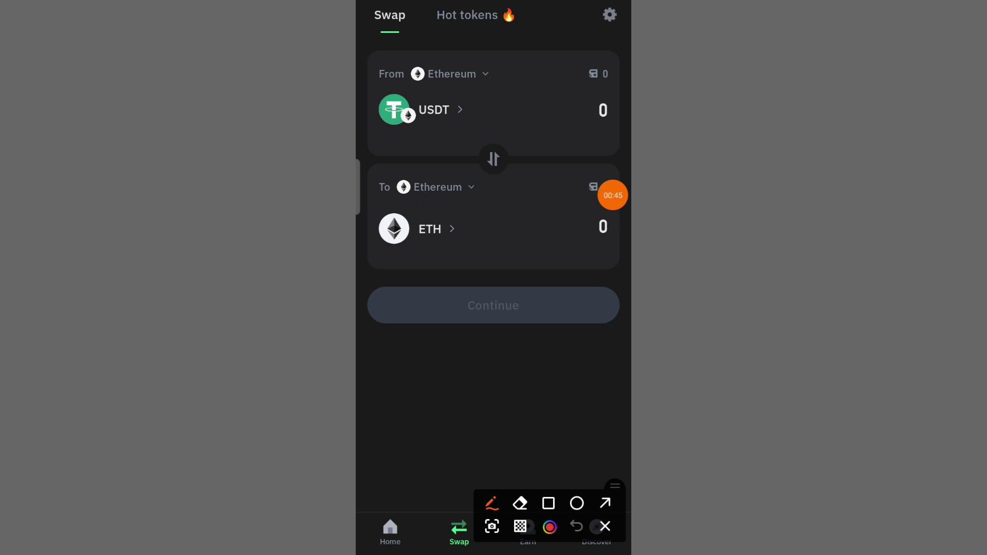
pyautogui.moveTo(517, 108)
pyautogui.mouseDown()
pyautogui.moveTo(612, 91)
pyautogui.moveTo(586, 139)
pyautogui.mouseUp()
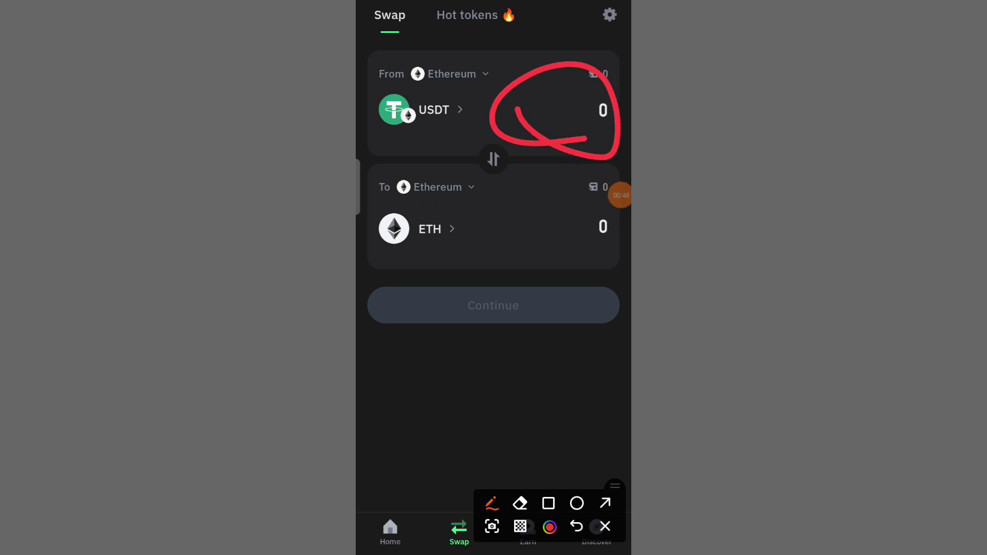
pyautogui.click(623, 195)
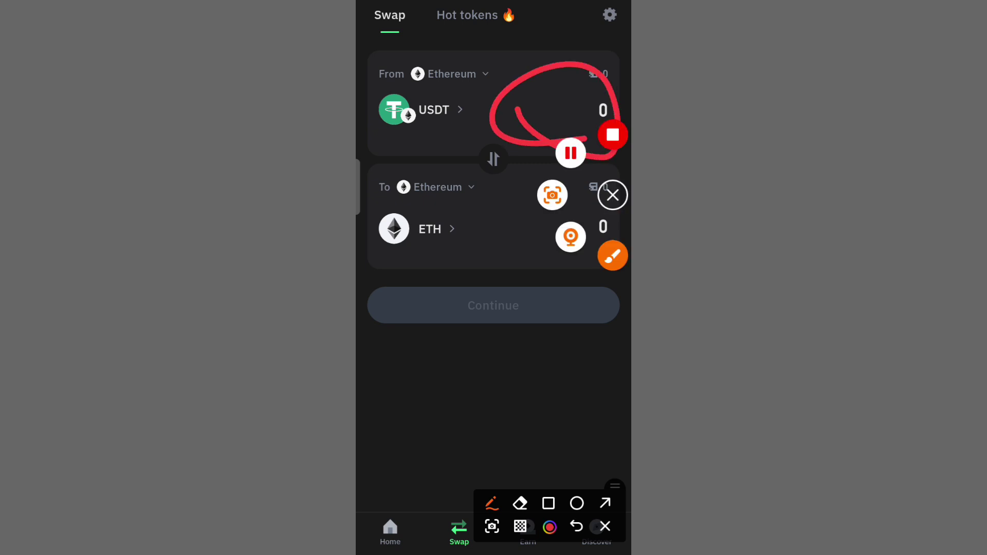
pyautogui.moveTo(438, 347)
pyautogui.mouseDown()
pyautogui.moveTo(462, 239)
pyautogui.moveTo(549, 361)
pyautogui.mouseUp()
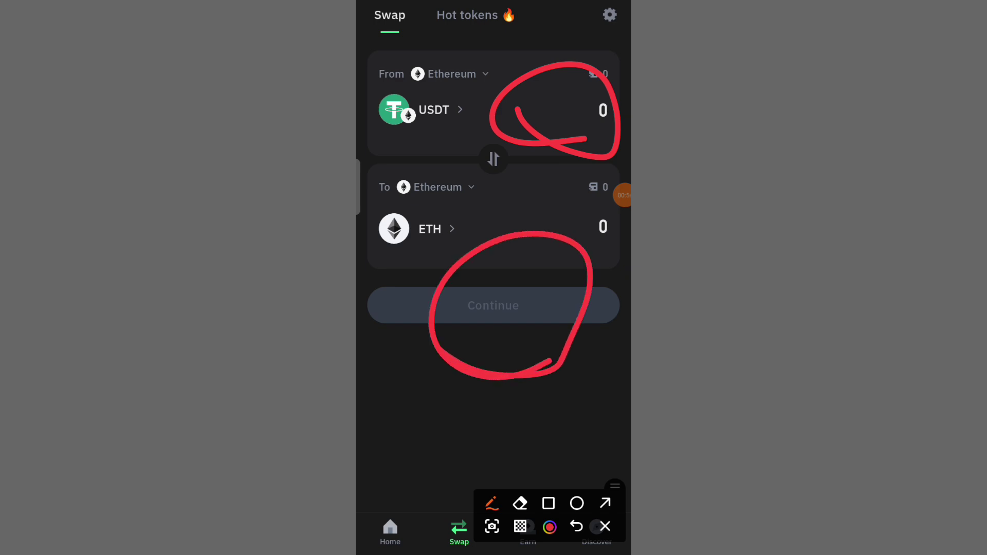